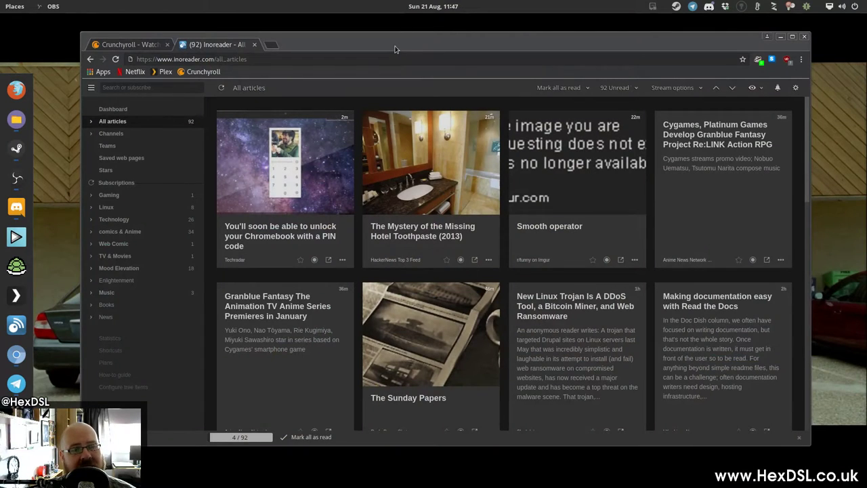
Reposition the browser window and look over Inoreader's view, theme, sort and grouping options without changing any.
mouse_move(396, 48)
mouse_down()
mouse_move(442, 39)
mouse_move(388, 41)
mouse_up()
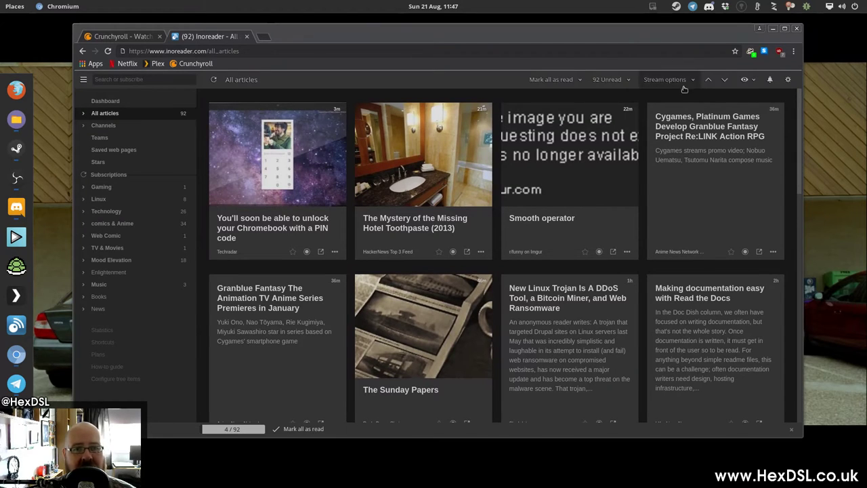
click(756, 81)
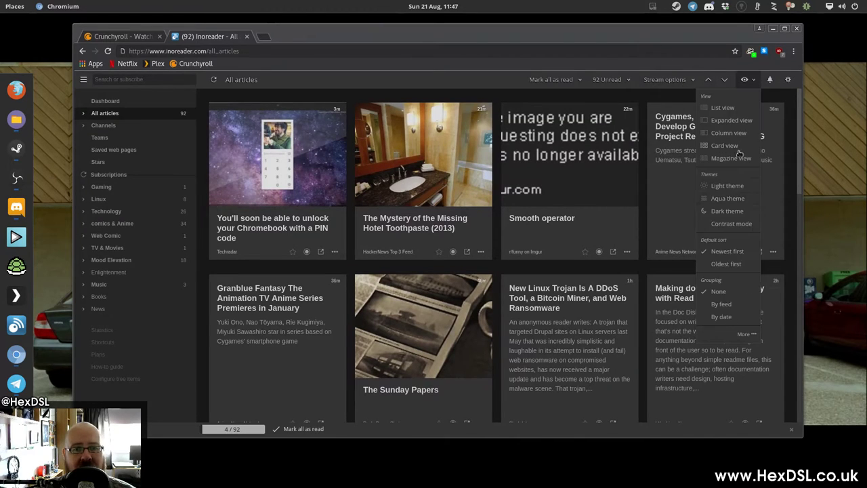
click(658, 221)
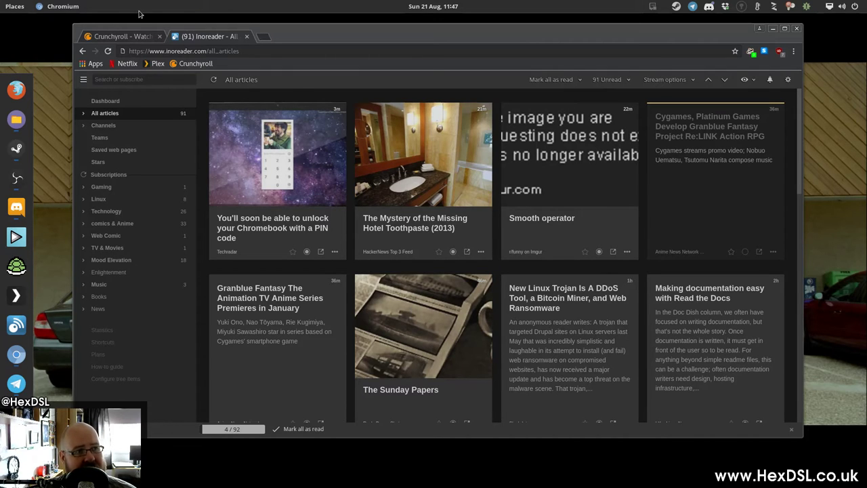
Show the Crunchyroll page in the browser and return to the Inoreader articles.
click(95, 38)
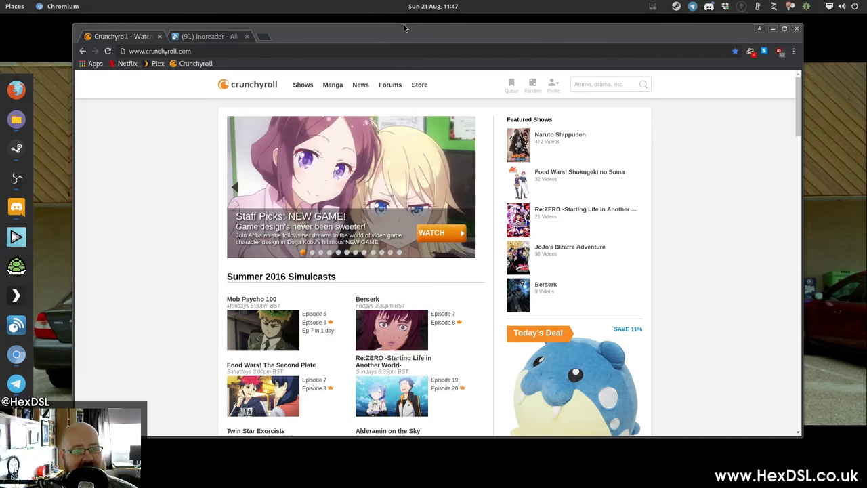
drag(404, 34, 400, 51)
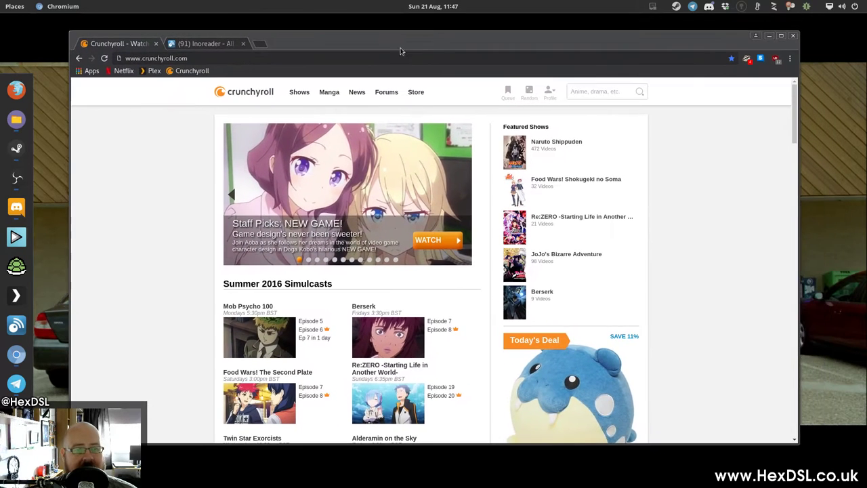
click(199, 44)
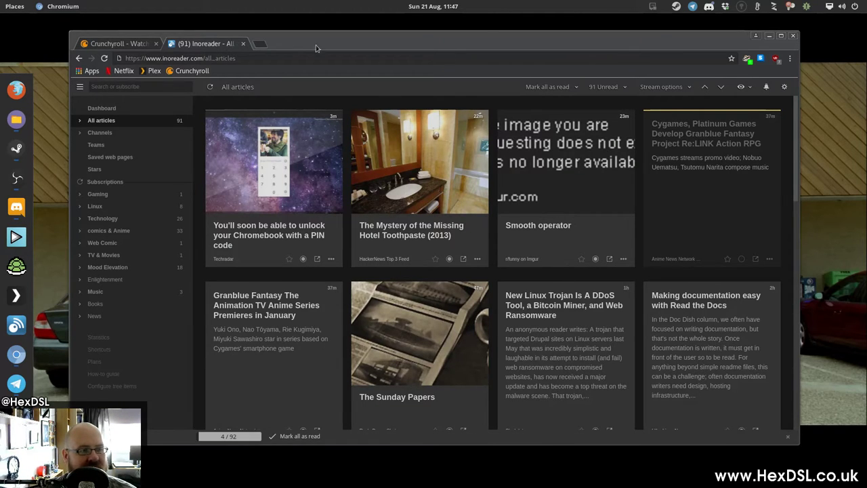
Launch the standalone Inoreader app, maximize its window and restore it to its floating size.
click(14, 326)
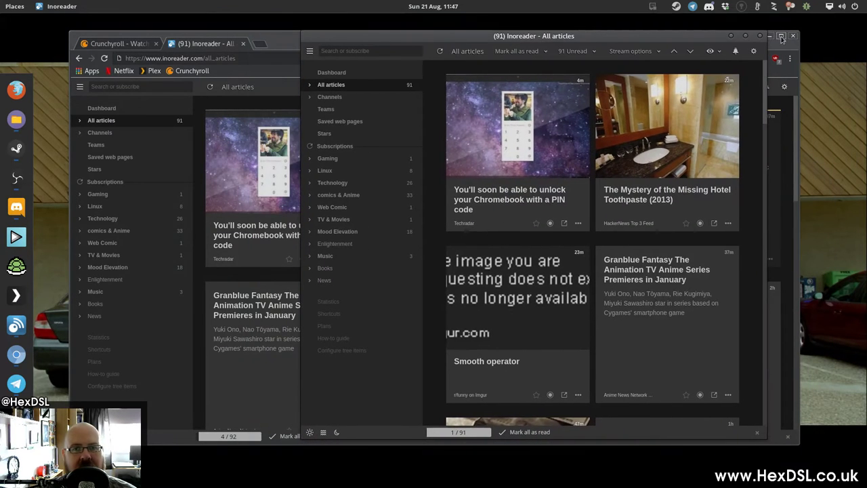
click(771, 37)
mouse_move(560, 35)
mouse_down()
mouse_move(424, 34)
mouse_move(588, 31)
mouse_move(513, 48)
mouse_move(295, 45)
mouse_move(660, 41)
mouse_move(565, 38)
mouse_up()
double_click(565, 38)
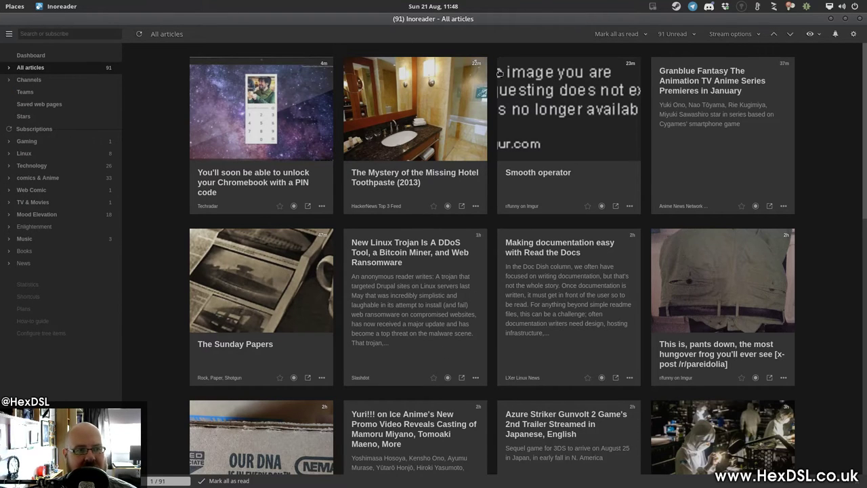
double_click(498, 19)
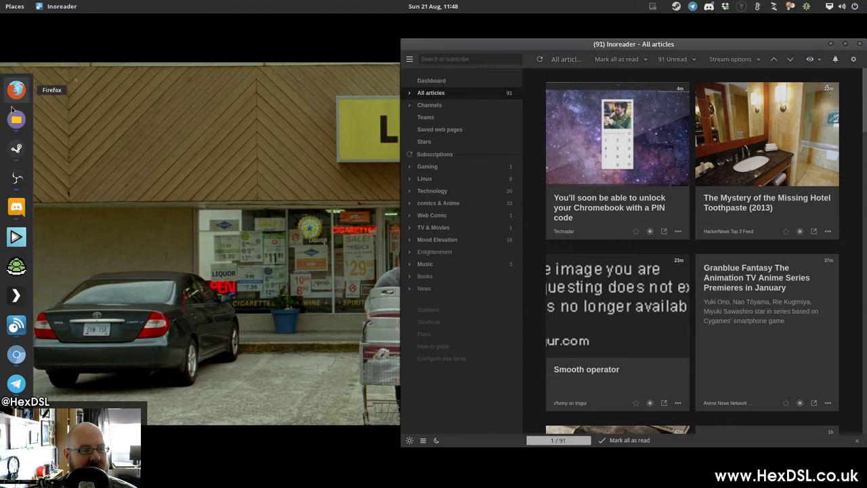
Show Chromium and the Inoreader app together and compare their separate entries in the window switcher.
click(16, 354)
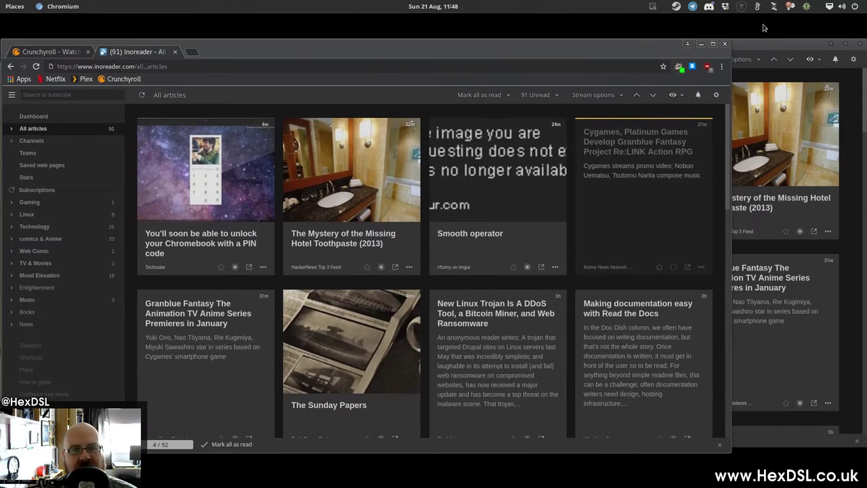
click(754, 51)
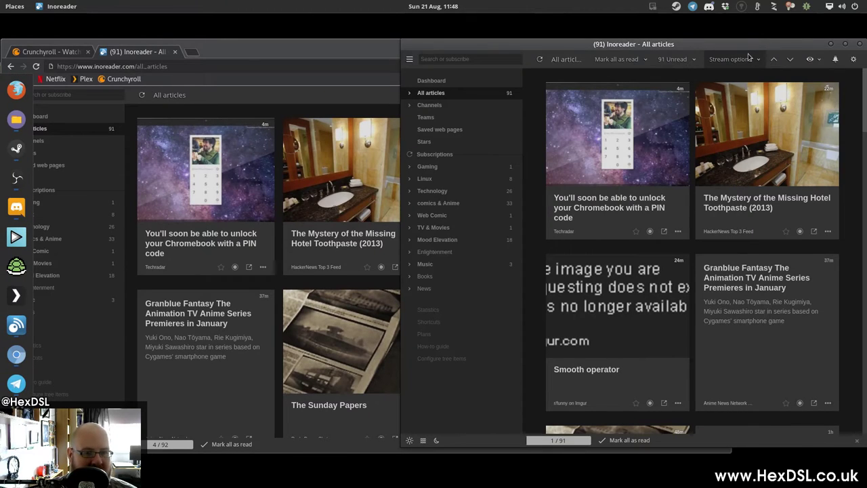
key(alt+Tab)
key(alt+Tab)
key(alt+Tab)
key(alt+Tab)
key(alt+Tab)
key(alt+Tab)
key(alt+Tab)
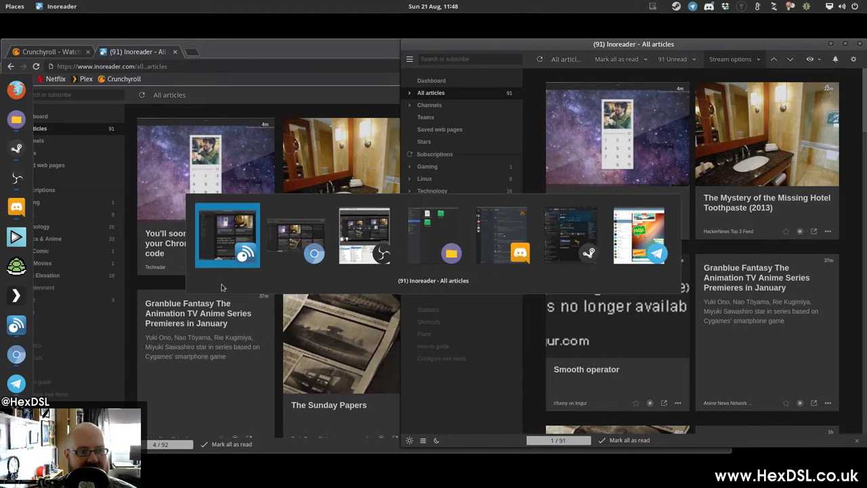
key(alt+Tab)
key(alt+Tab)
key(alt+Tab)
key(alt+Tab)
key(alt+Tab)
key(alt+Tab)
key(alt+Tab)
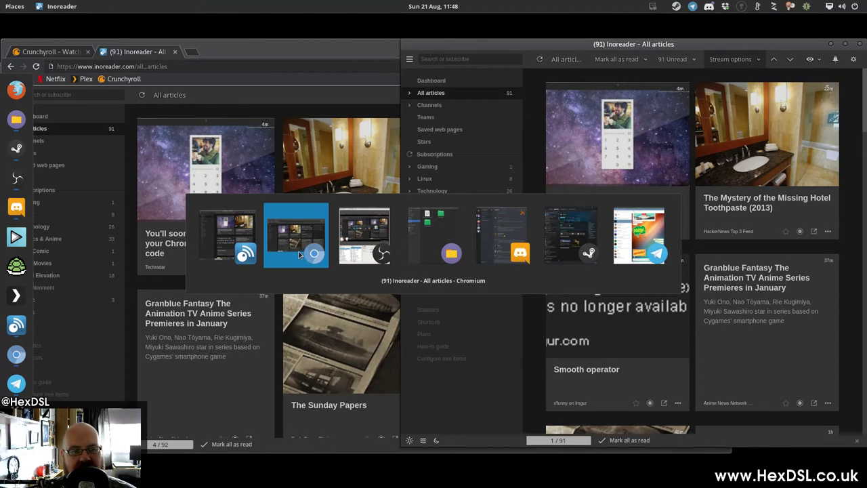
click(240, 249)
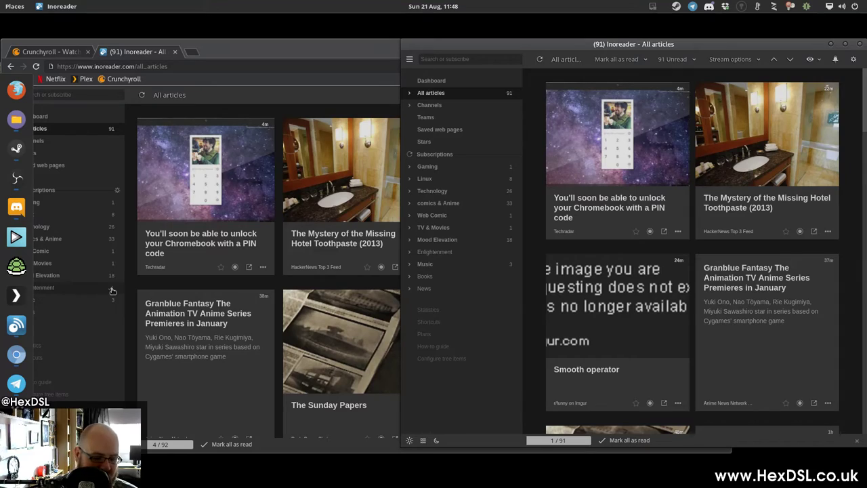
Search the installed applications for "crun", launch Crunchyroll and move its window toward the middle of the desktop.
key(super)
text(crun)
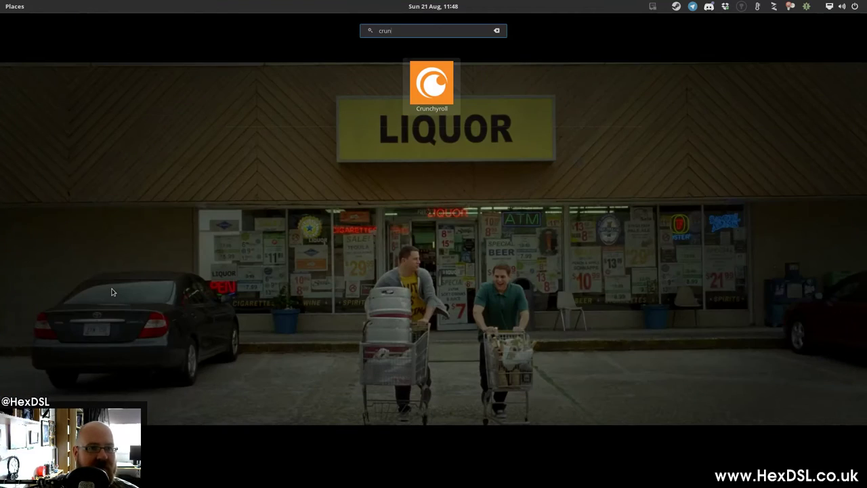
key(Return)
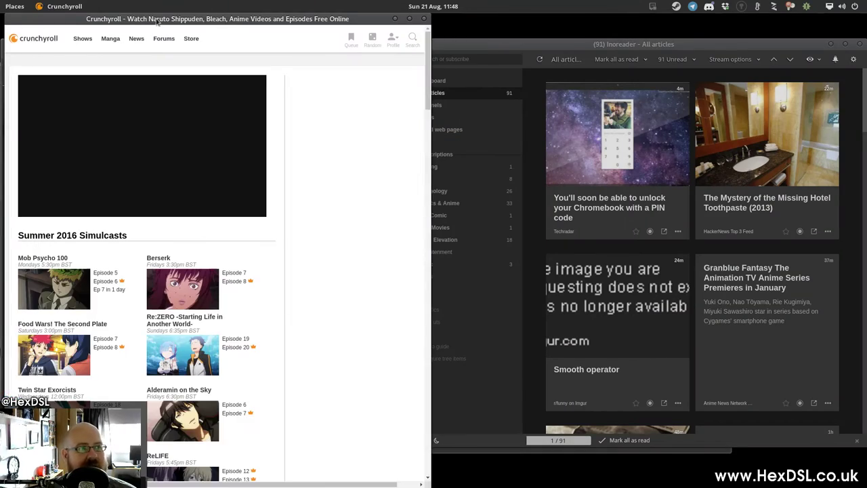
drag(154, 19, 455, 54)
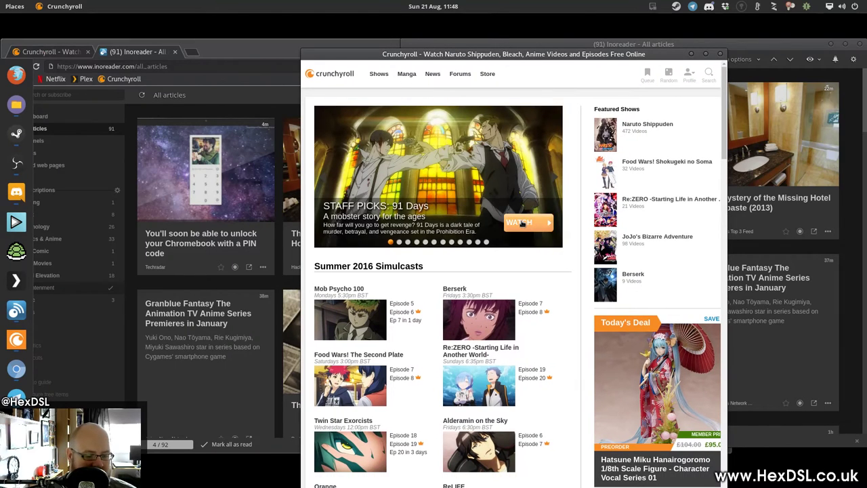
Cycle through the window switcher to examine Crunchyroll's own entry among the open applications.
key(alt+Tab)
key(alt+Tab)
key(alt+Tab)
key(alt+Tab)
key(alt+Tab)
key(alt+Tab)
key(alt+Tab)
key(alt+Tab)
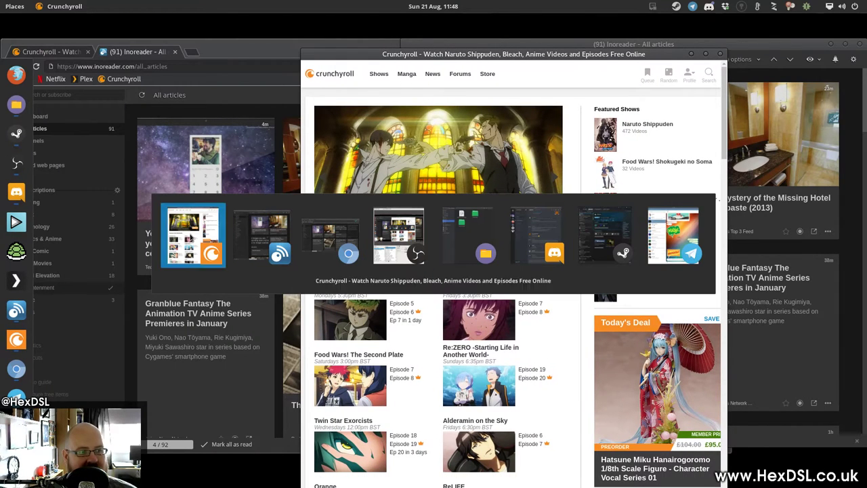
key(alt+Tab)
key(alt+Tab)
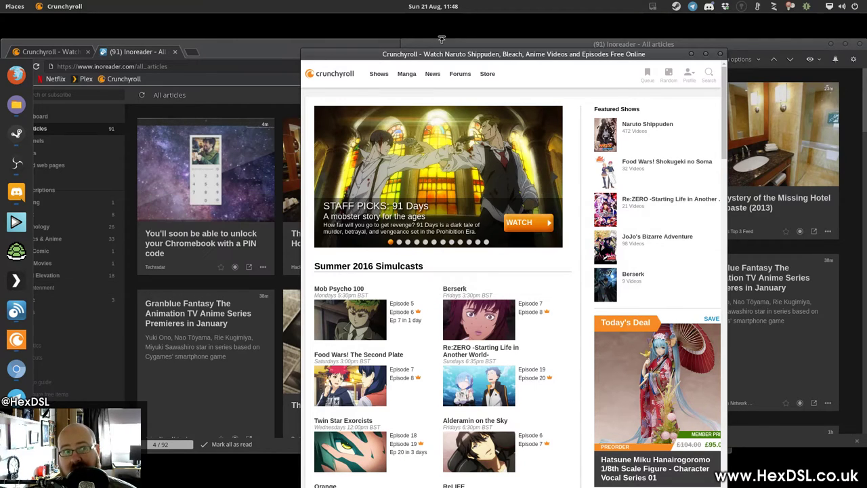
Maximize the Crunchyroll app window, and close both the Crunchyroll and the Inoreader app windows.
drag(447, 53, 405, 22)
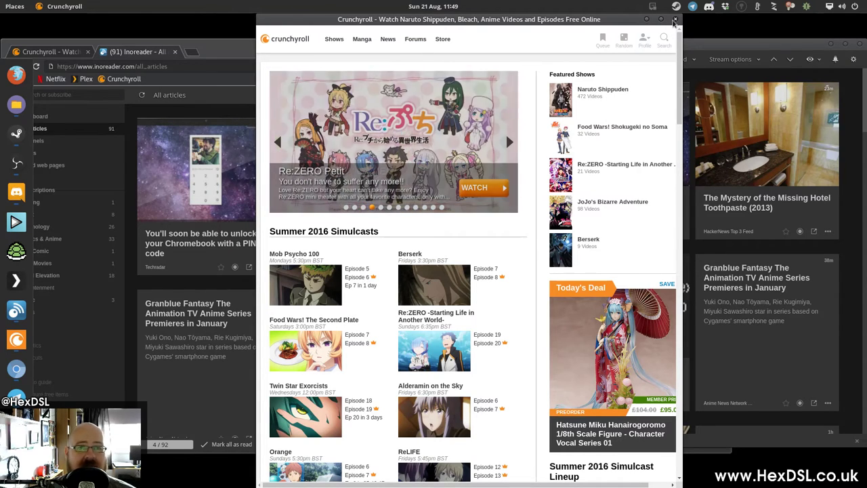
double_click(507, 19)
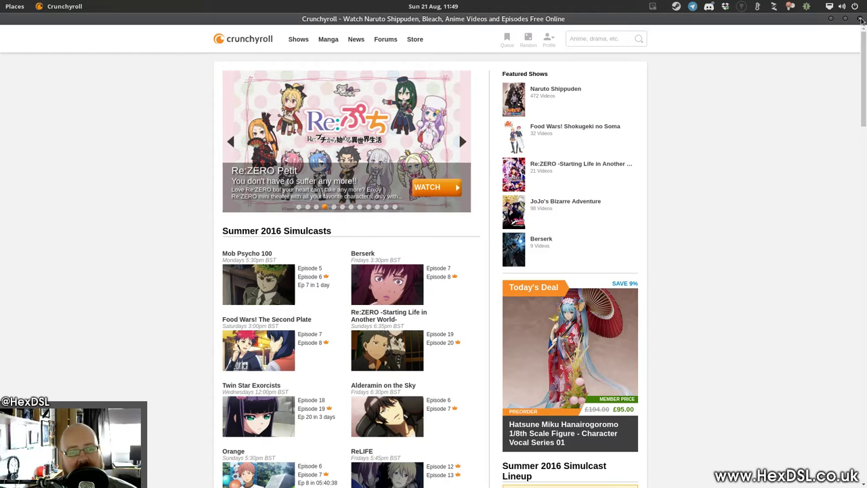
click(860, 19)
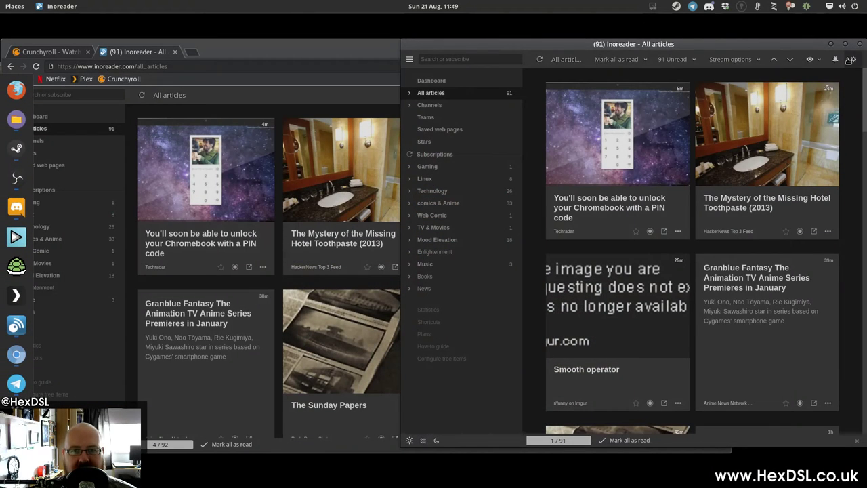
click(860, 46)
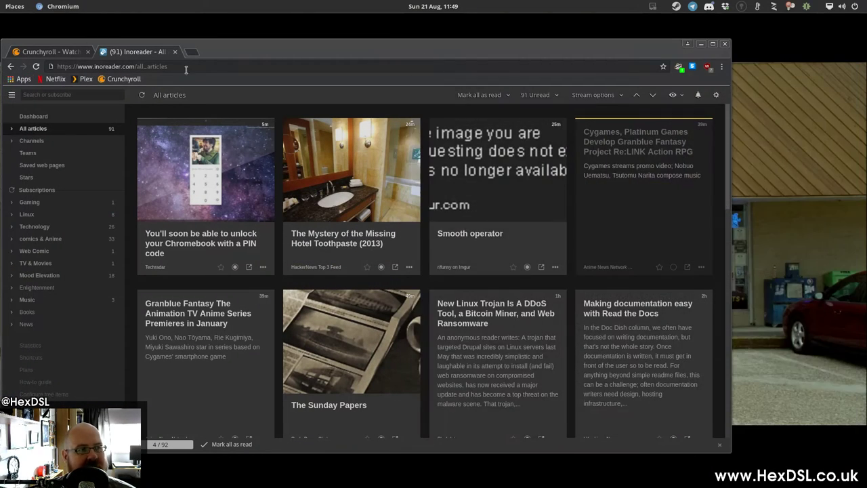
Reposition the browser window and reload the All articles stream in Inoreader.
click(261, 65)
drag(256, 52, 298, 43)
click(309, 53)
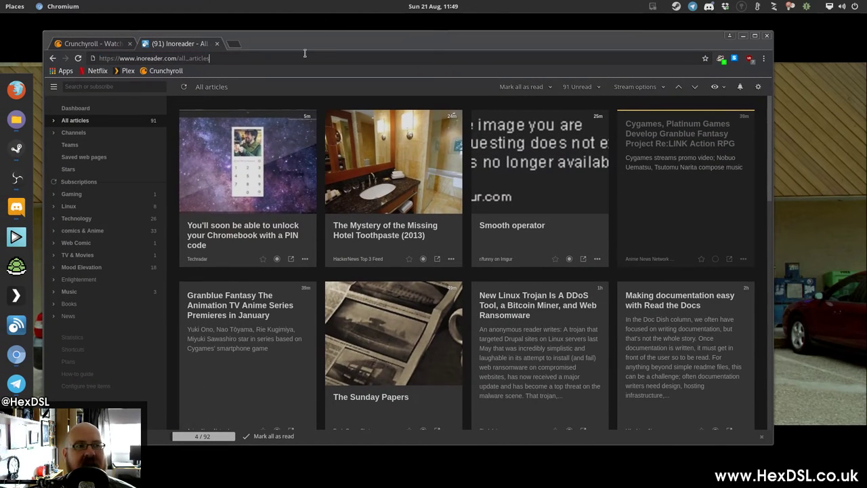
click(74, 120)
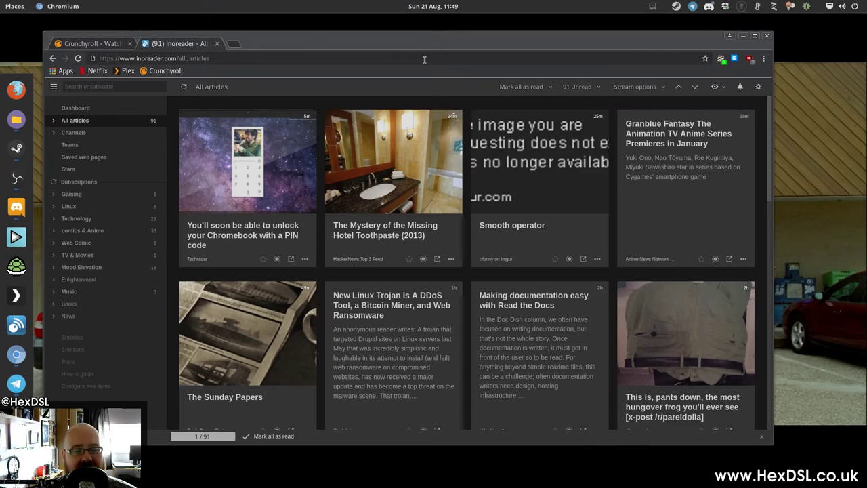
Open the Add to desktop dialog for the Inoreader page from the browser's additional tools.
click(763, 60)
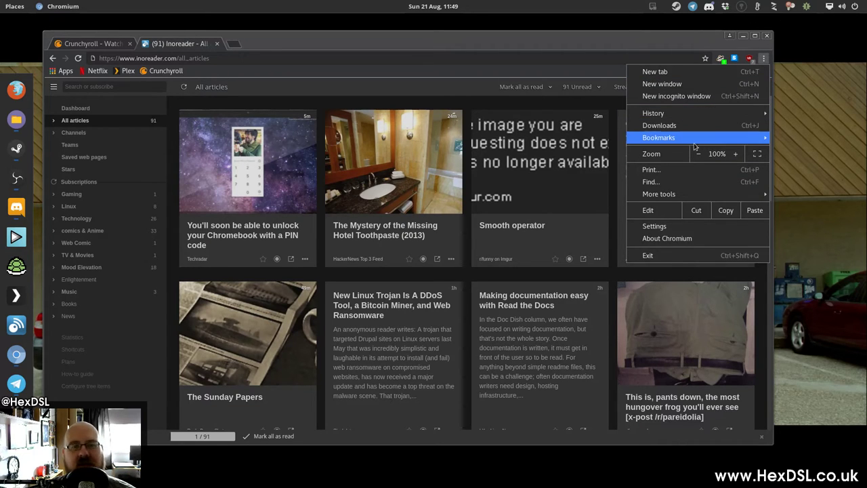
mouse_move(695, 193)
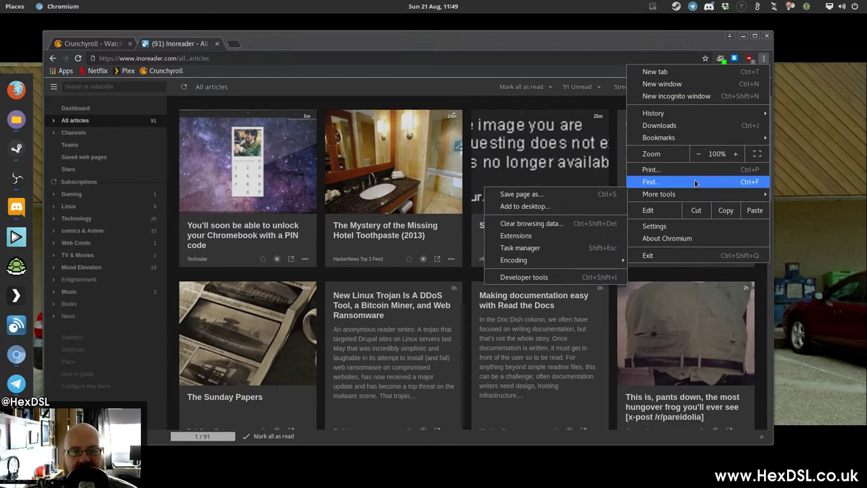
click(535, 206)
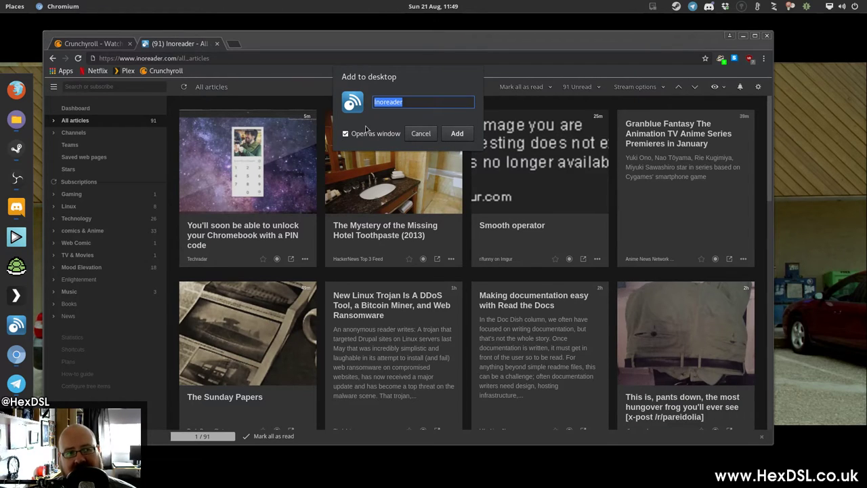
Launch the standalone Inoreader app beside the browser and cancel the browser's Add to desktop dialog.
click(16, 326)
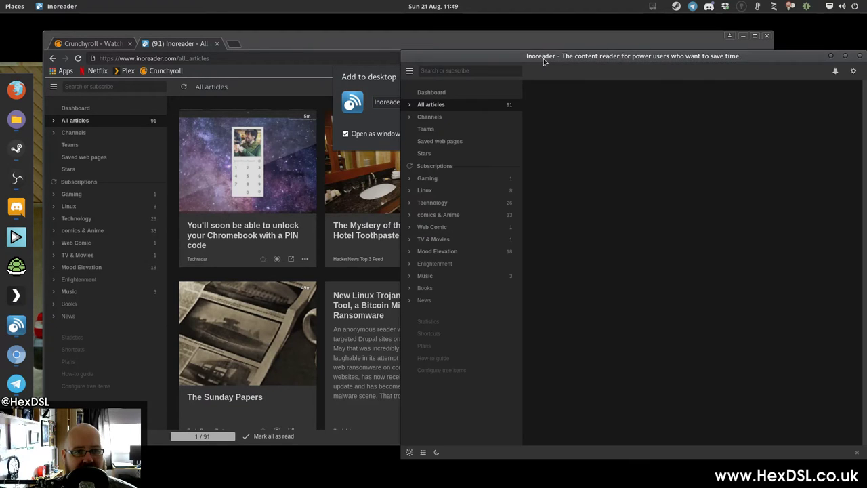
drag(544, 61, 602, 59)
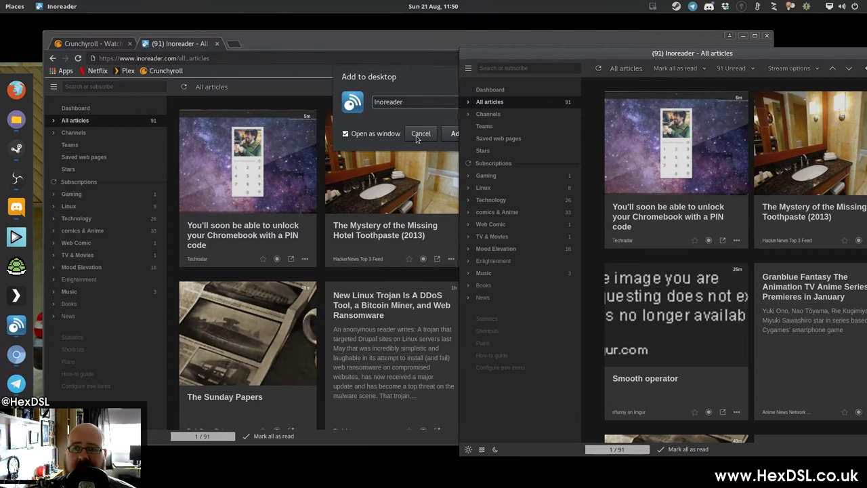
click(416, 135)
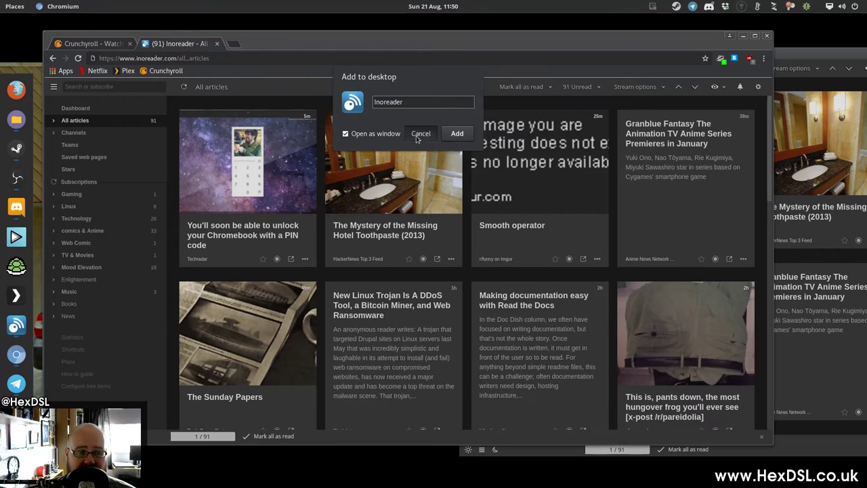
Close the Inoreader app window and reposition the browser window on the desktop.
drag(832, 59, 751, 46)
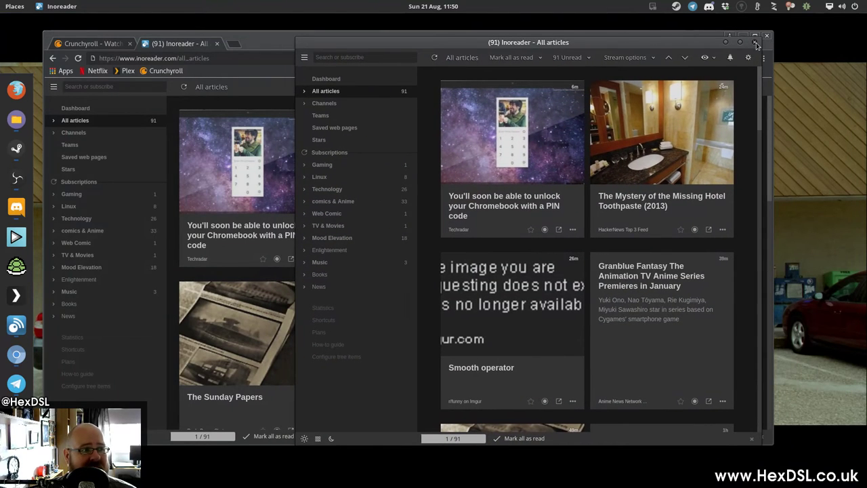
click(756, 43)
drag(292, 35, 371, 31)
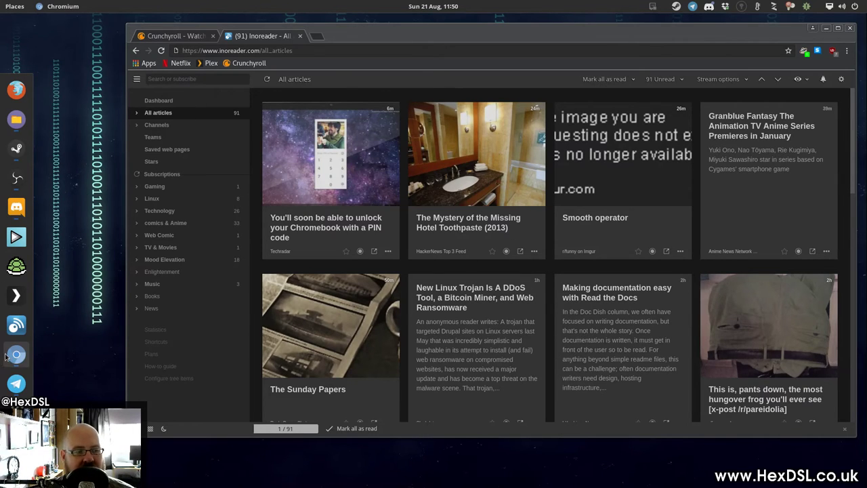
Cycle through the open application windows in the window switcher, including Steam and OBS, and return to the Inoreader browser window.
scroll(782, 266, down, 5)
scroll(779, 267, down, 2)
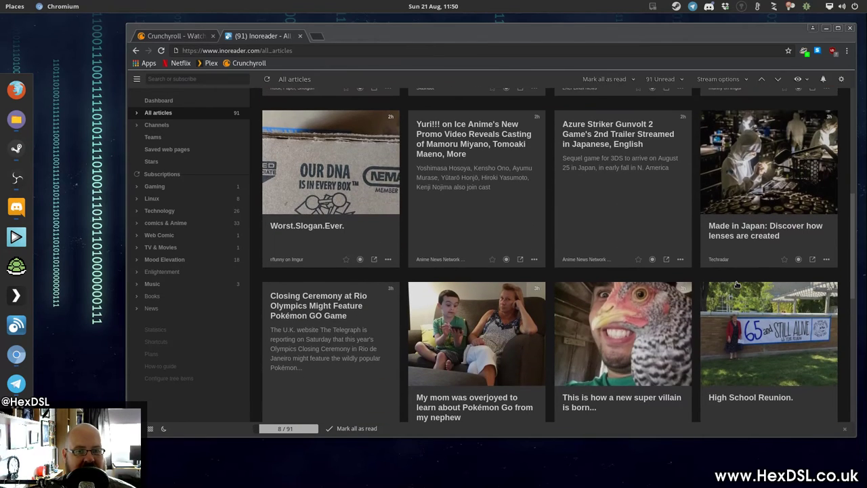
key(alt+Tab)
key(alt+Tab)
key(alt+Tab)
key(alt+Tab)
key(alt+Tab)
key(alt+Tab)
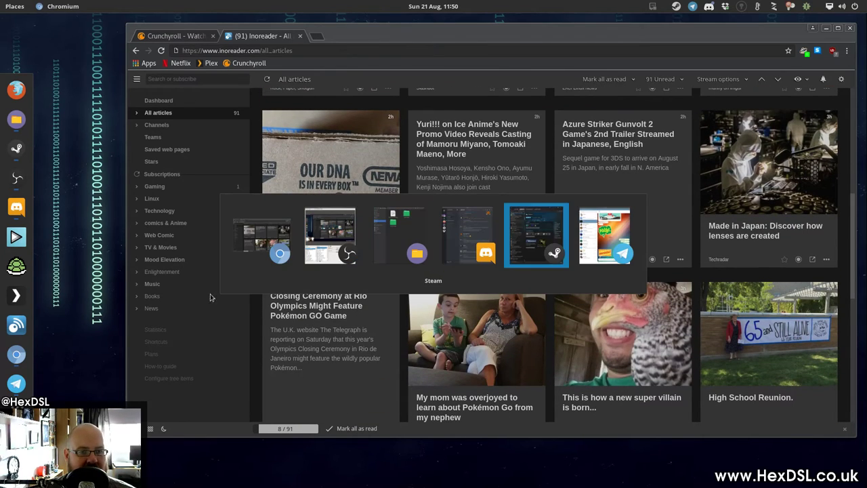
key(alt+Tab)
key(alt+Tab)
key(alt+Tab)
key(alt+Tab)
key(alt+Tab)
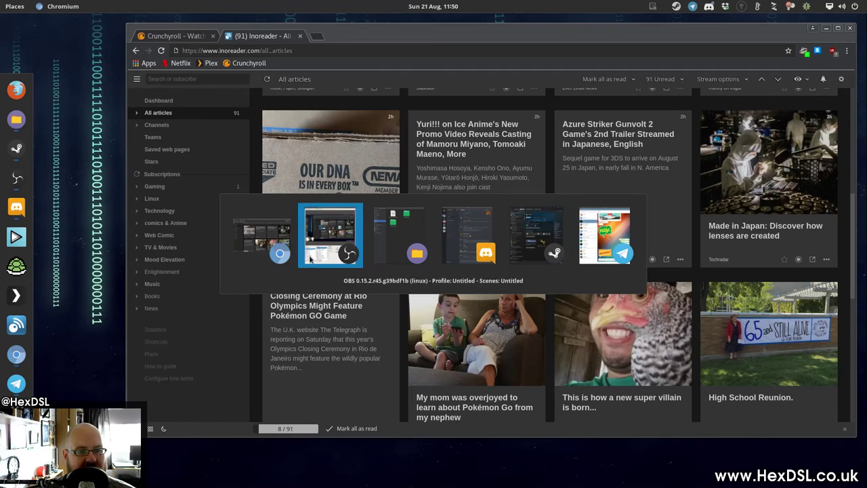
key(alt+Tab)
key(alt+Tab)
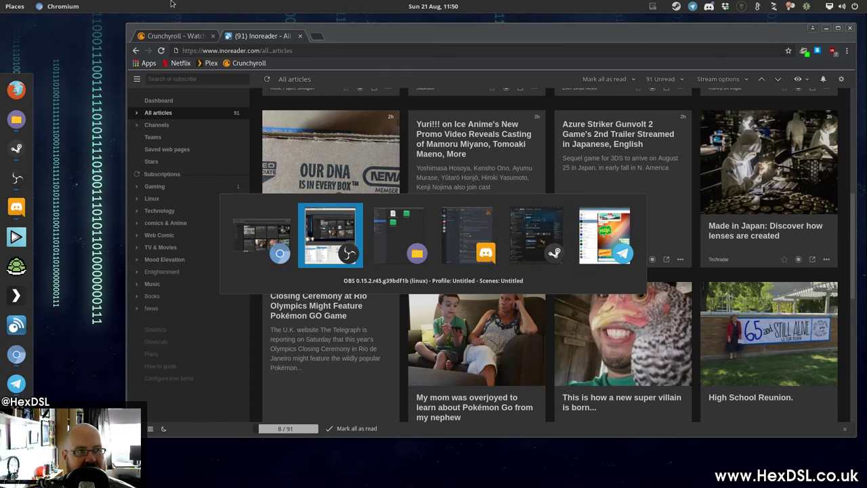
key(alt+Tab)
key(alt+Tab)
key(alt+Tab)
key(alt+Tab)
key(alt+Tab)
key(alt+Tab)
key(alt+Tab)
key(alt+Tab)
key(alt+Tab)
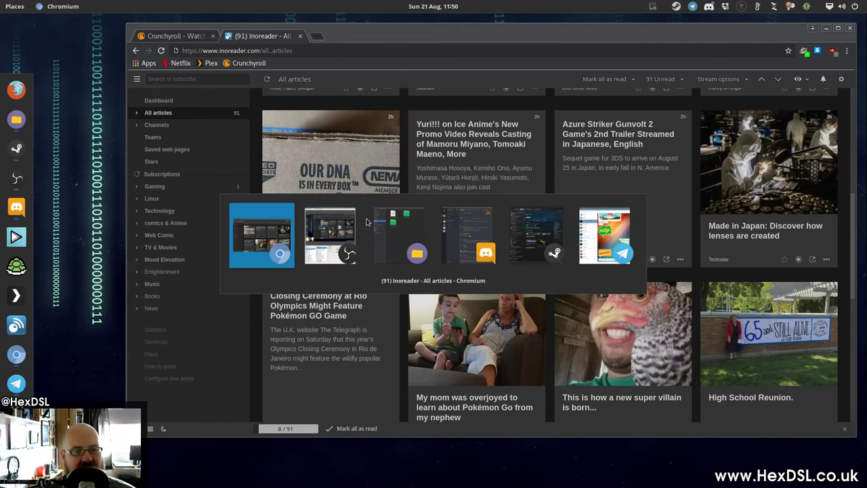
key(alt+Tab)
key(alt+Tab)
key(alt+Tab)
key(alt+Tab)
key(alt+Tab)
key(alt+Tab)
key(alt+Tab)
key(alt+Tab)
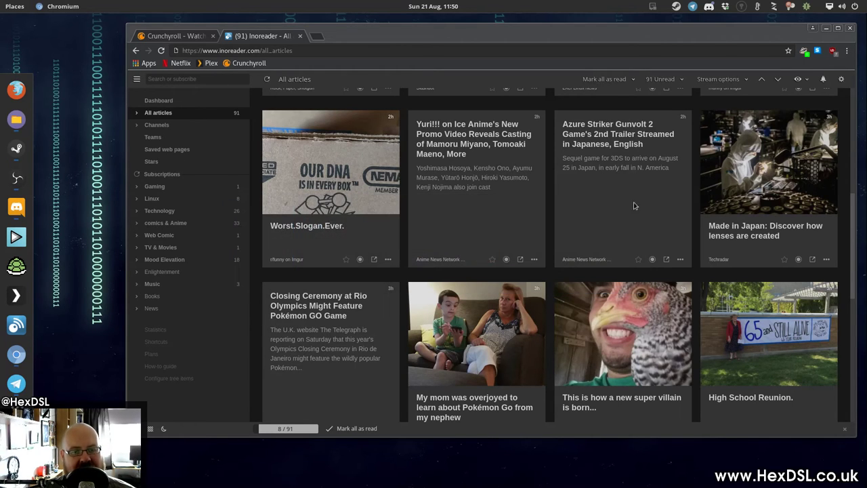
Go back to the start of the All articles stream and move the browser window closer to the dock.
scroll(607, 228, up, 3)
scroll(606, 229, up, 3)
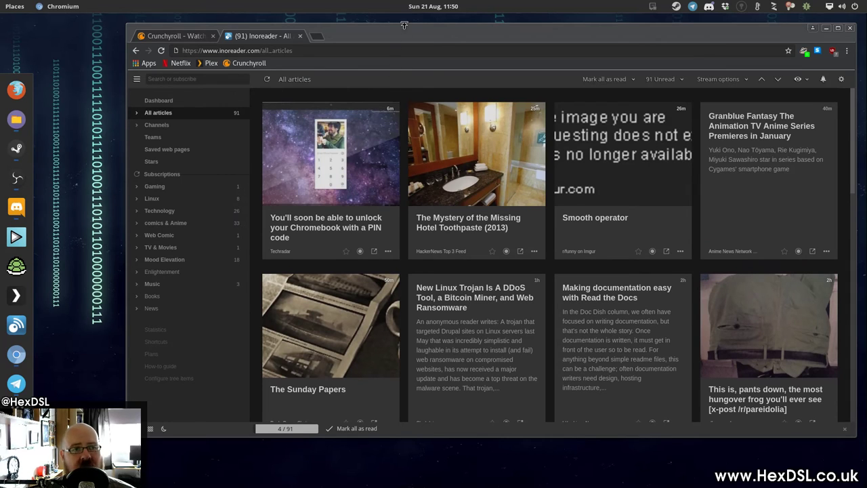
drag(406, 28, 379, 41)
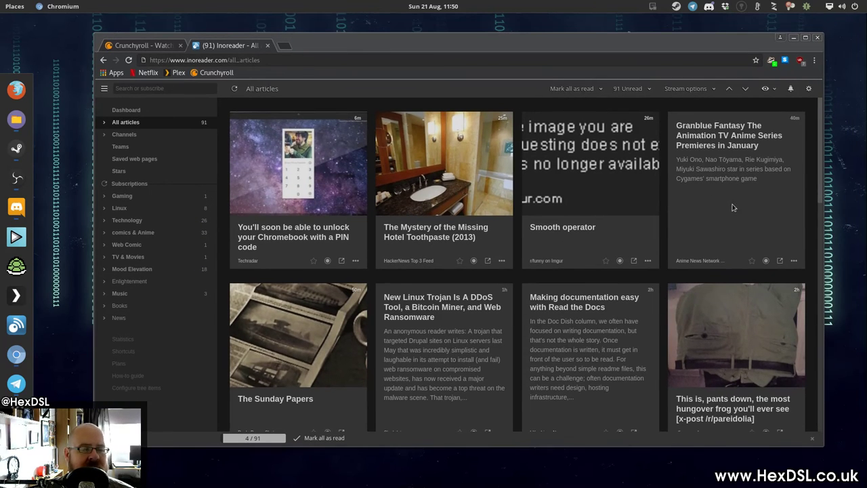
drag(722, 46, 719, 45)
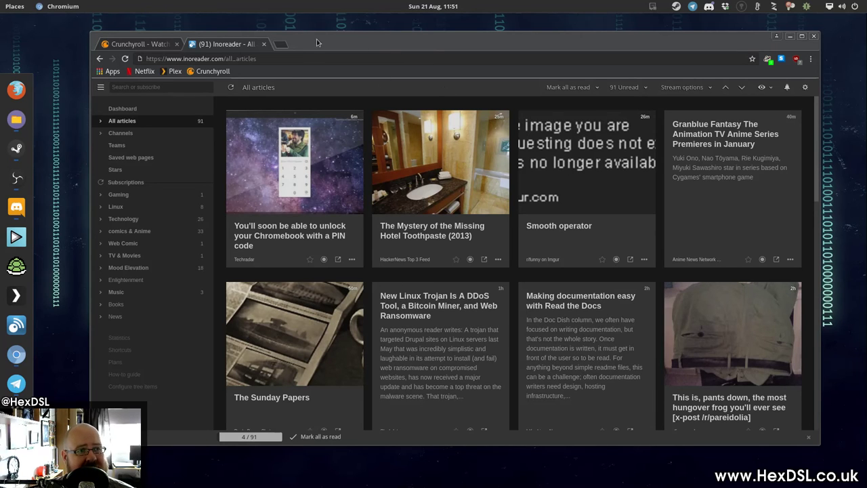
mouse_move(317, 39)
mouse_down()
mouse_move(284, 34)
mouse_move(311, 39)
mouse_up()
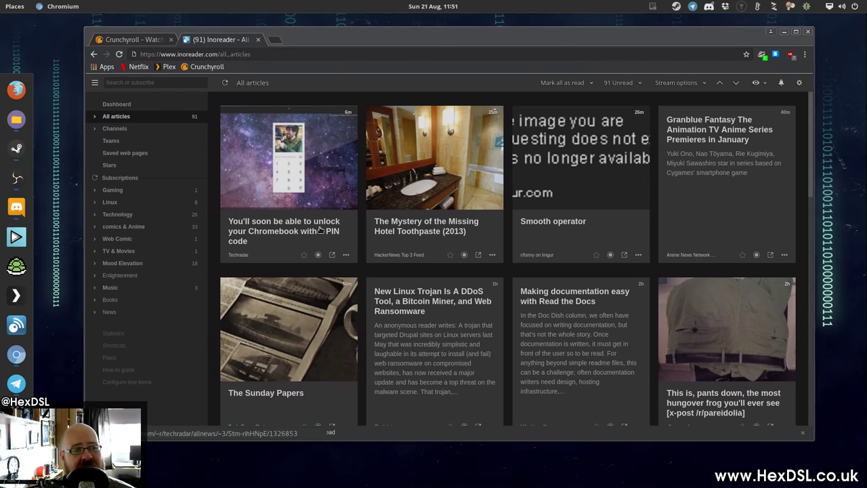
scroll(522, 285, down, 3)
scroll(493, 285, up, 3)
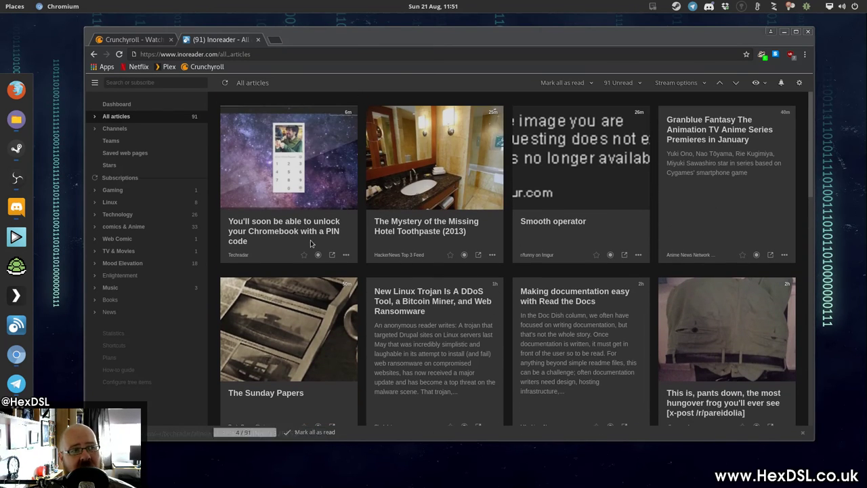
scroll(309, 243, down, 10)
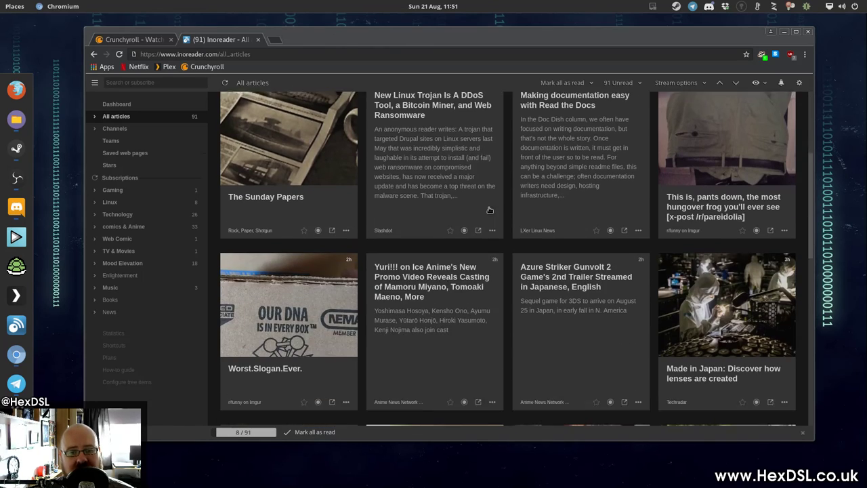
scroll(497, 230, up, 10)
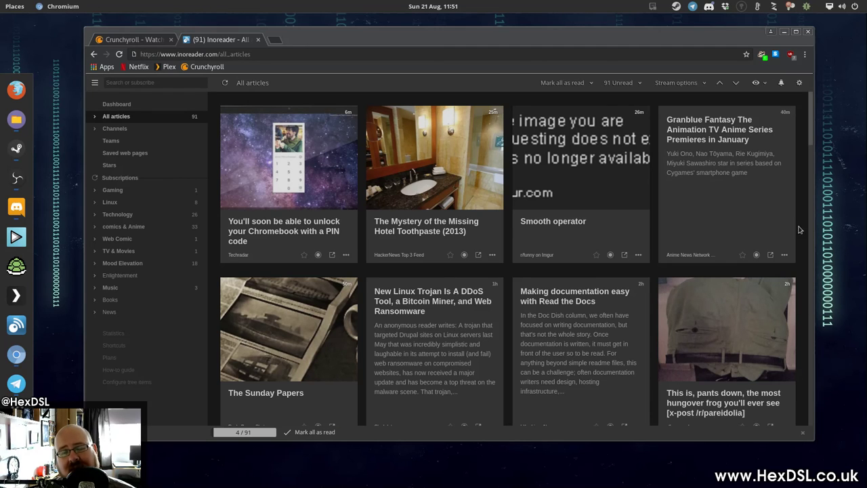
Maximize the browser window and open a new tab beside the Inoreader page.
double_click(604, 33)
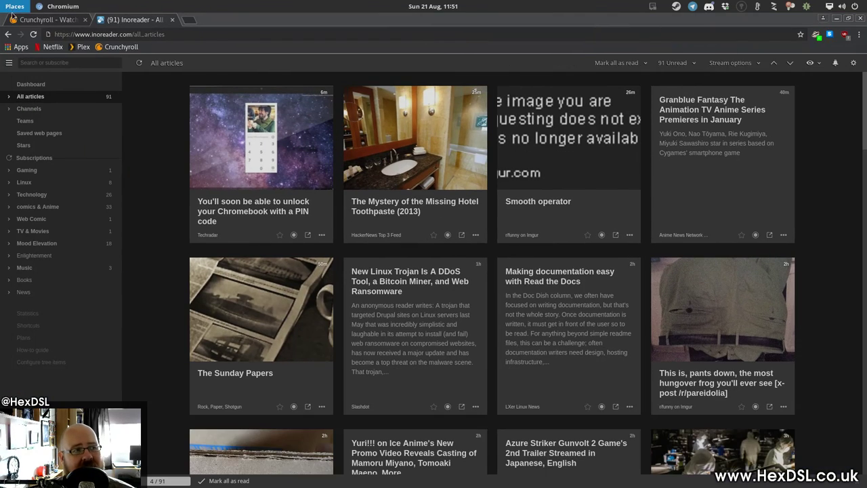
click(187, 21)
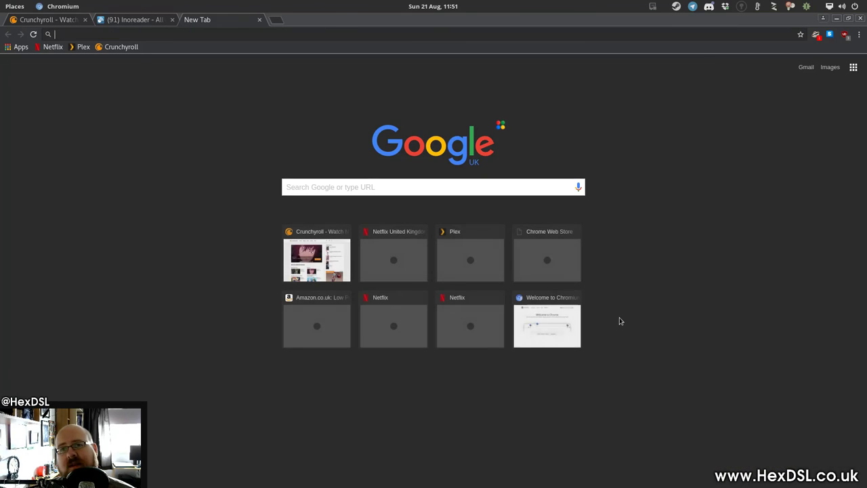